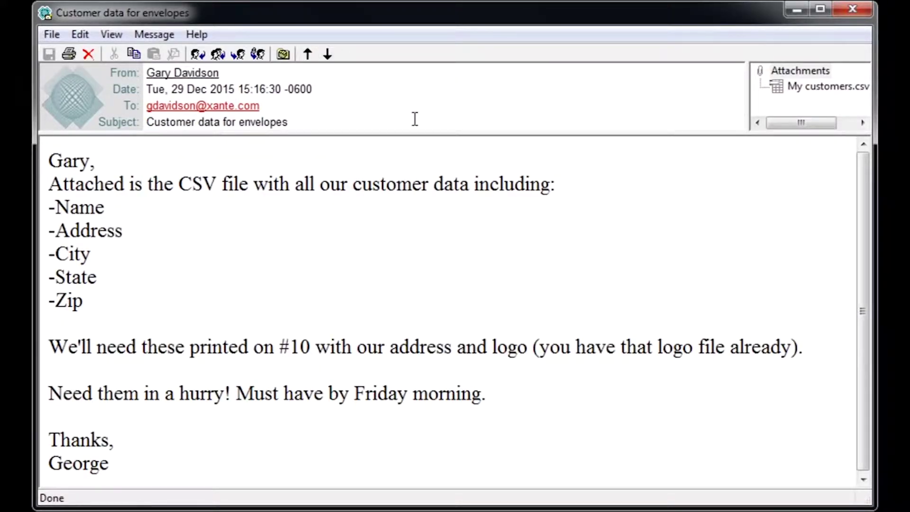
# Step: Save the My customers.csv email attachment to disk, keeping its original file name
pyautogui.rightClick(809, 85)
pyautogui.click(834, 96)
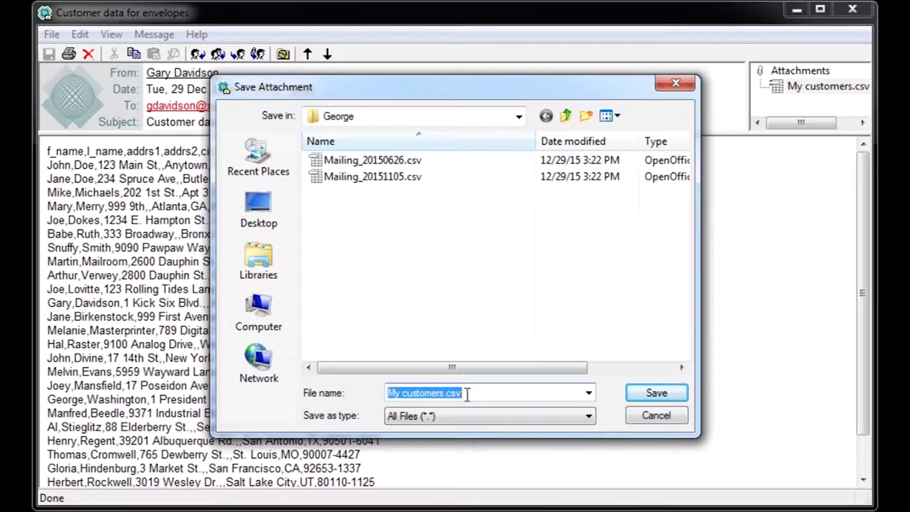
pyautogui.click(655, 397)
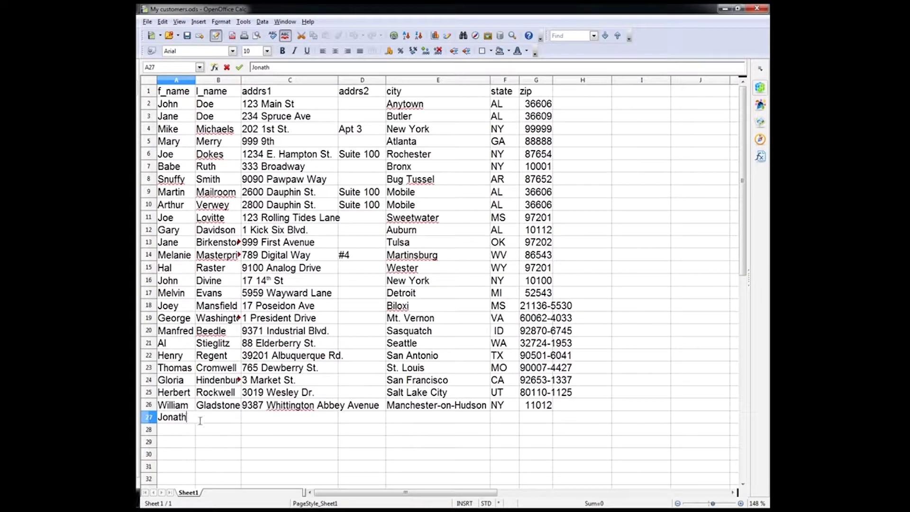
# Step: Enter the new customer's first and last name, street address, city, state and zip across row 27
pyautogui.write('an')
pyautogui.press('Tab')
pyautogui.write('Seagull')
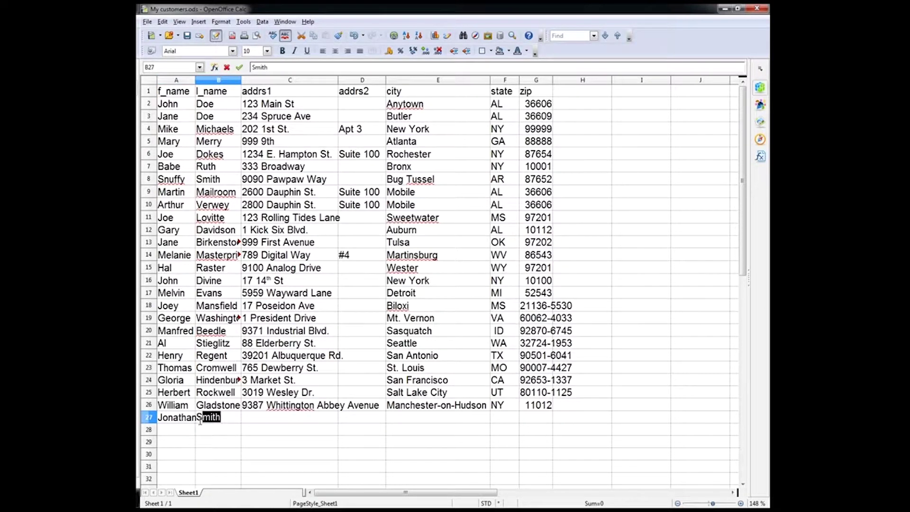
pyautogui.press('Tab')
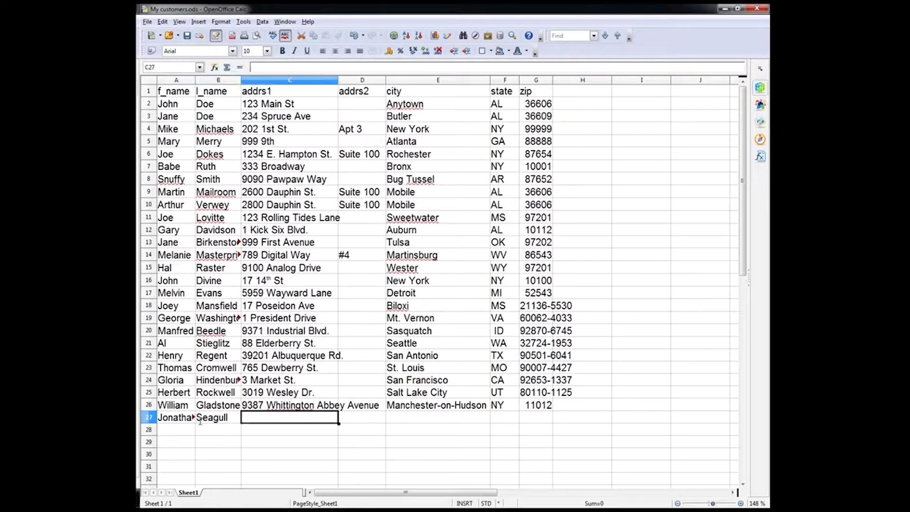
pyautogui.write('787 C')
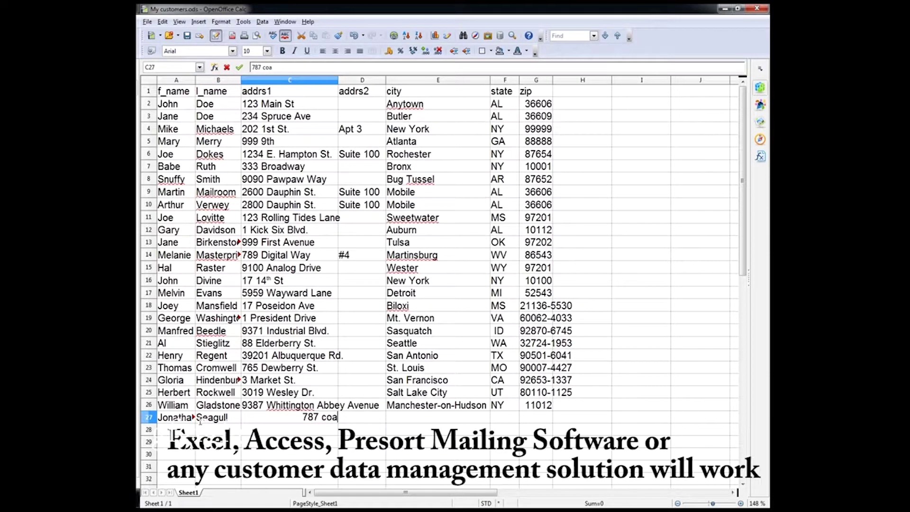
pyautogui.write('oastal Blvd')
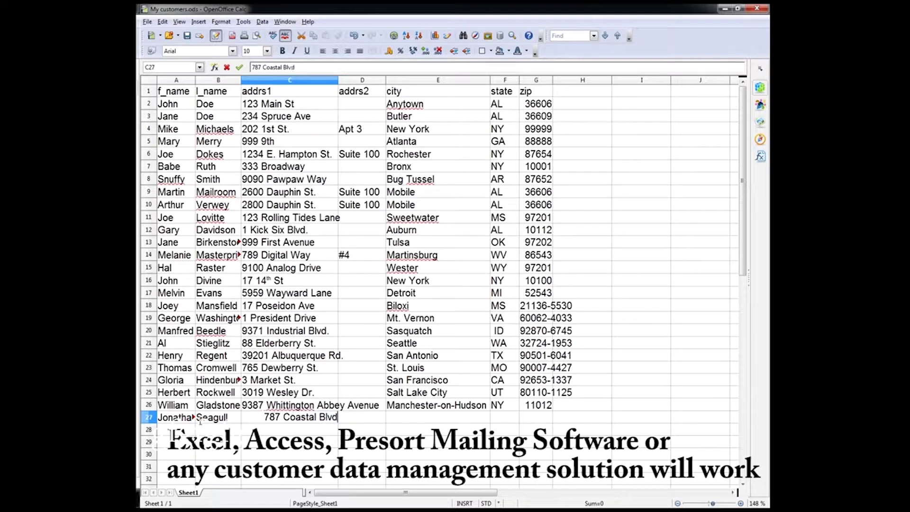
pyautogui.press('Tab')
pyautogui.press('Tab')
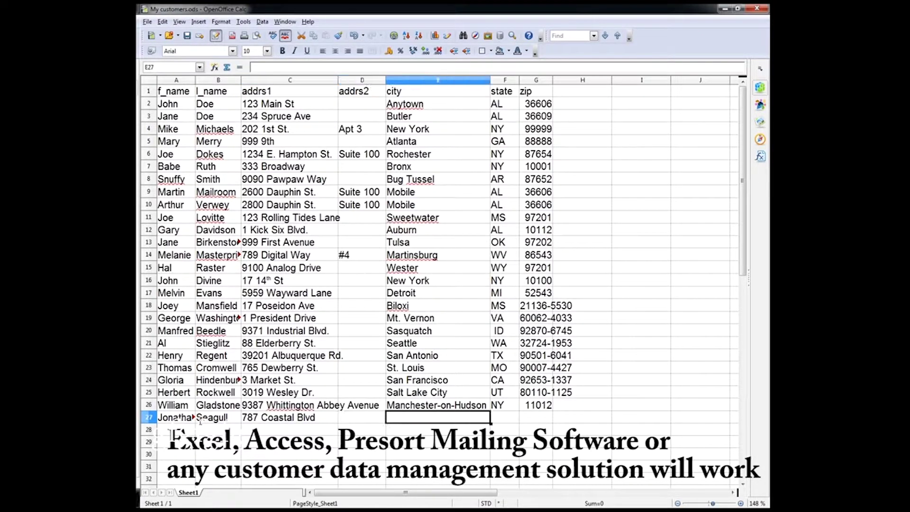
pyautogui.write('Sea Isle')
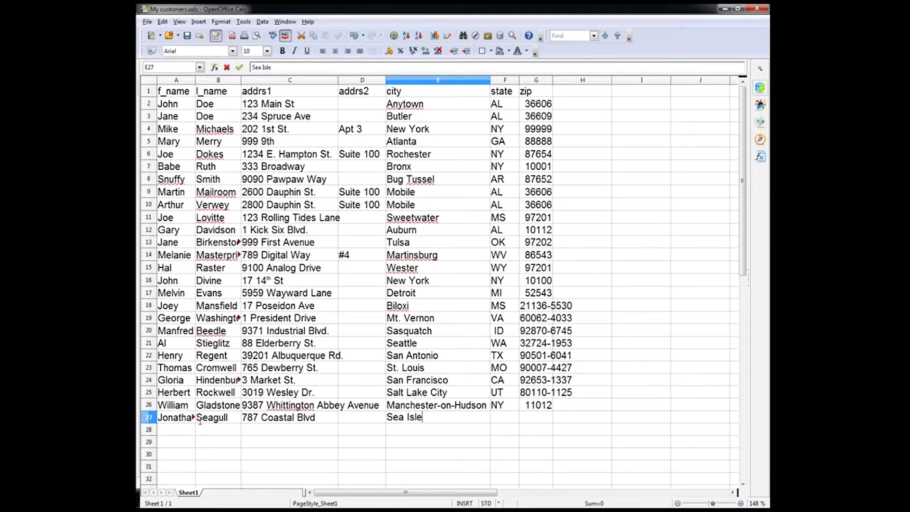
pyautogui.press('Tab')
pyautogui.write('FL')
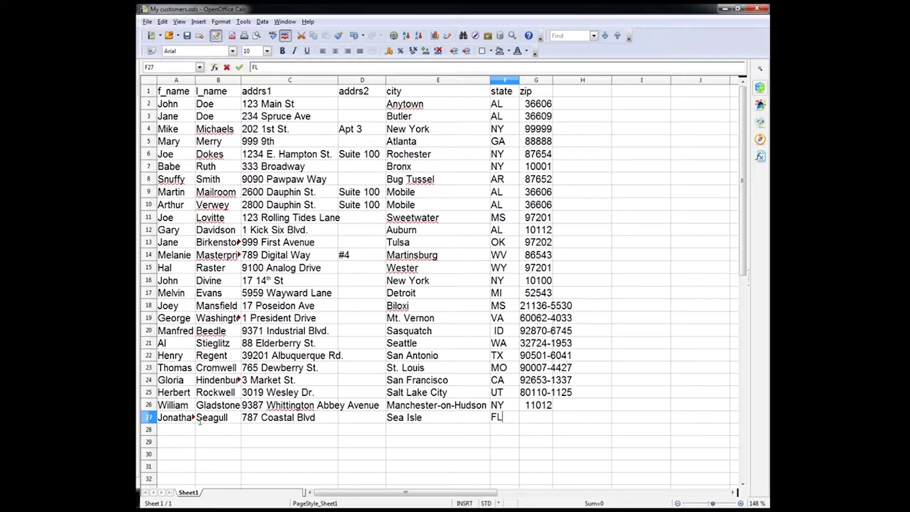
pyautogui.press('Tab')
pyautogui.write('97')
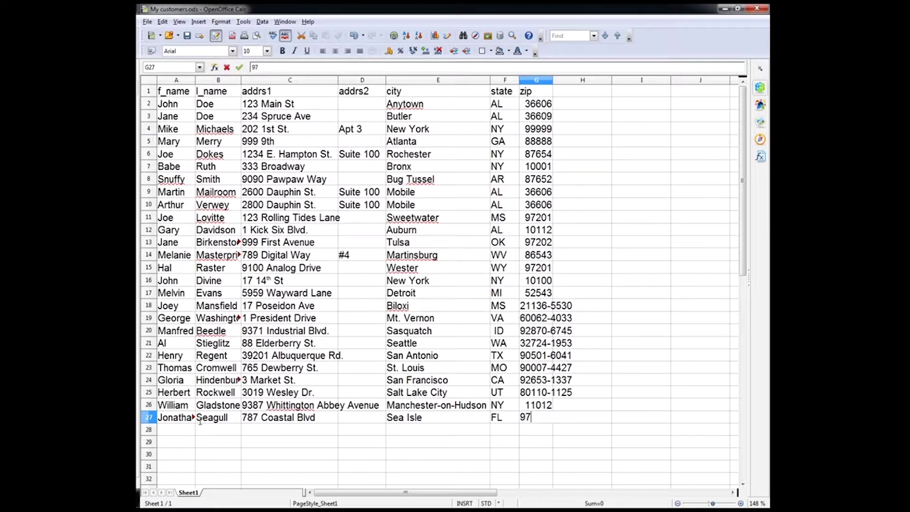
pyautogui.write('112')
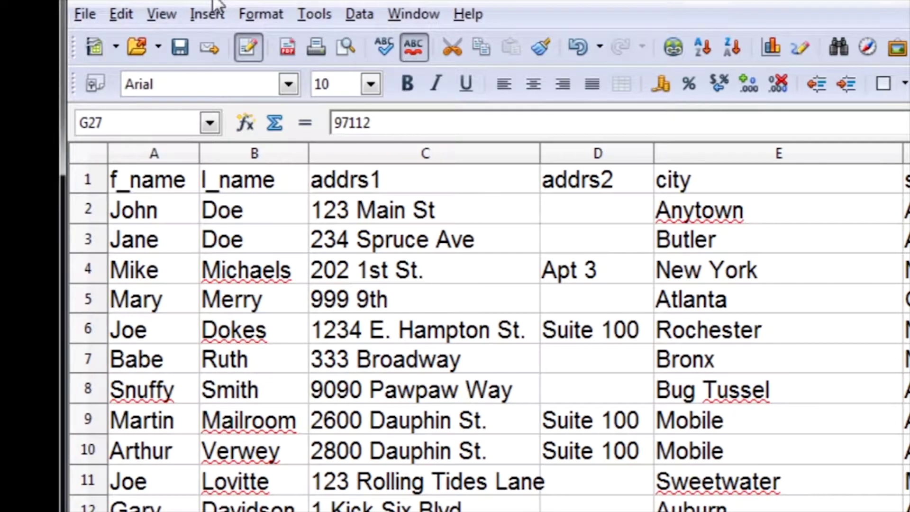
# Step: Save the sheet as My customers.csv with the Text CSV (.csv) file type
pyautogui.click(85, 13)
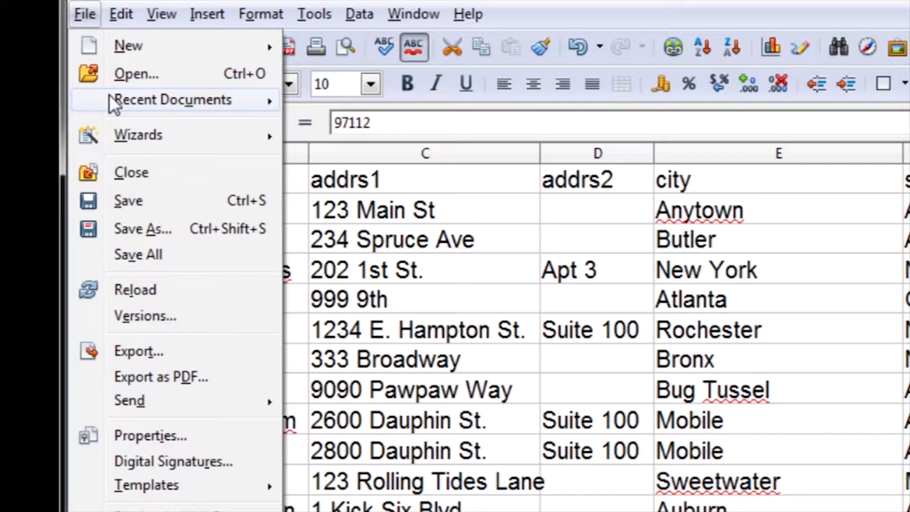
pyautogui.click(163, 230)
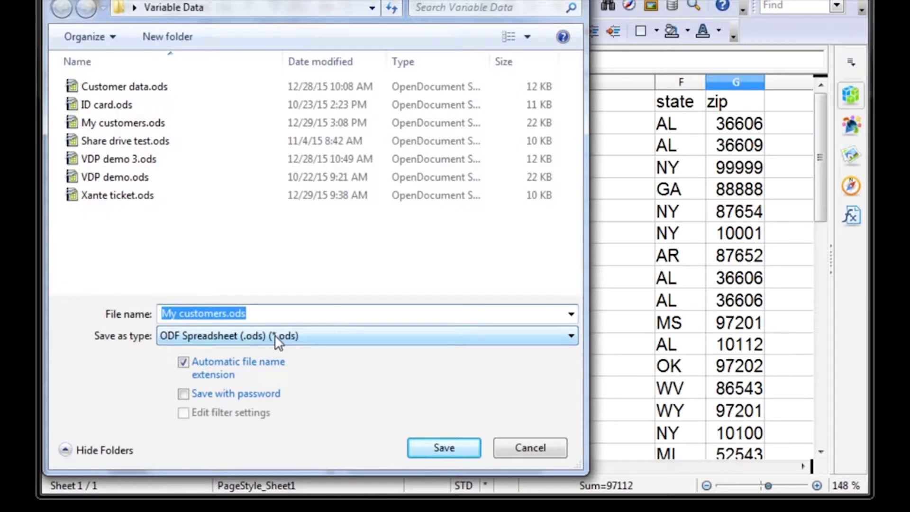
pyautogui.click(274, 334)
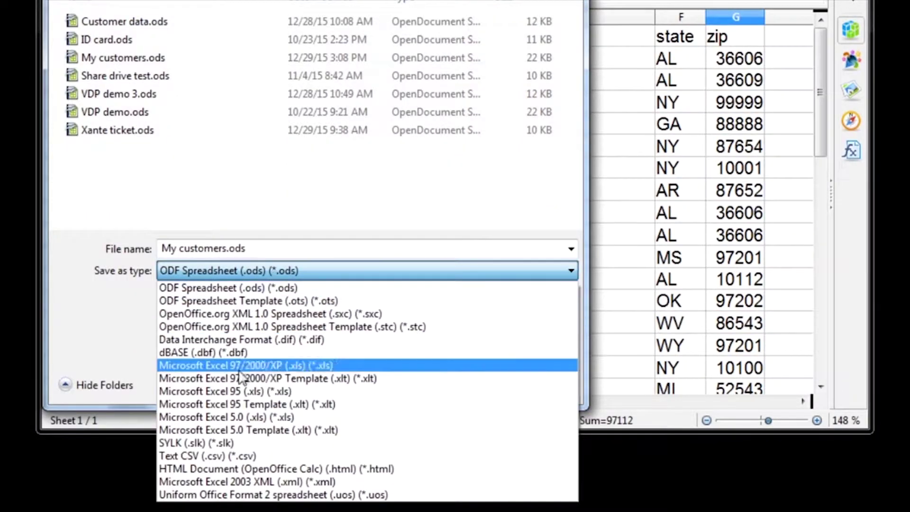
pyautogui.click(237, 457)
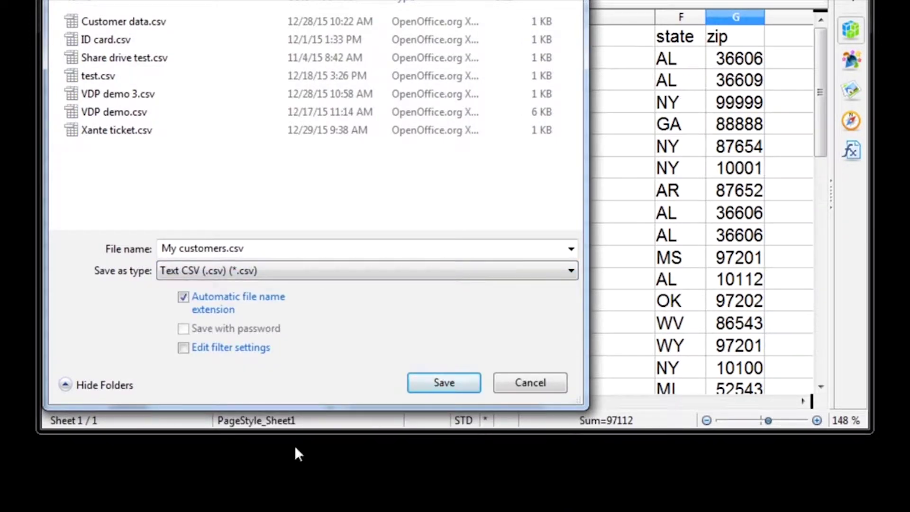
pyautogui.click(427, 386)
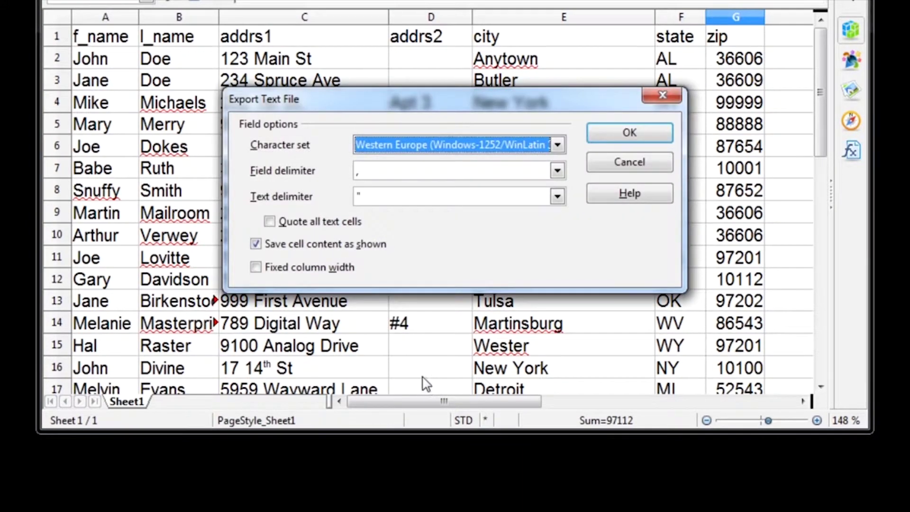
# Step: Keep comma as the field delimiter and confirm the text export options
pyautogui.click(557, 171)
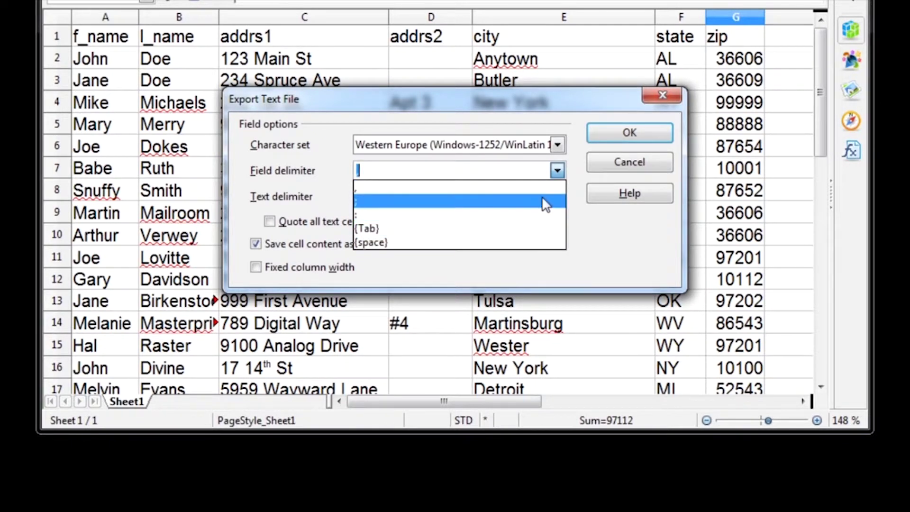
pyautogui.click(361, 190)
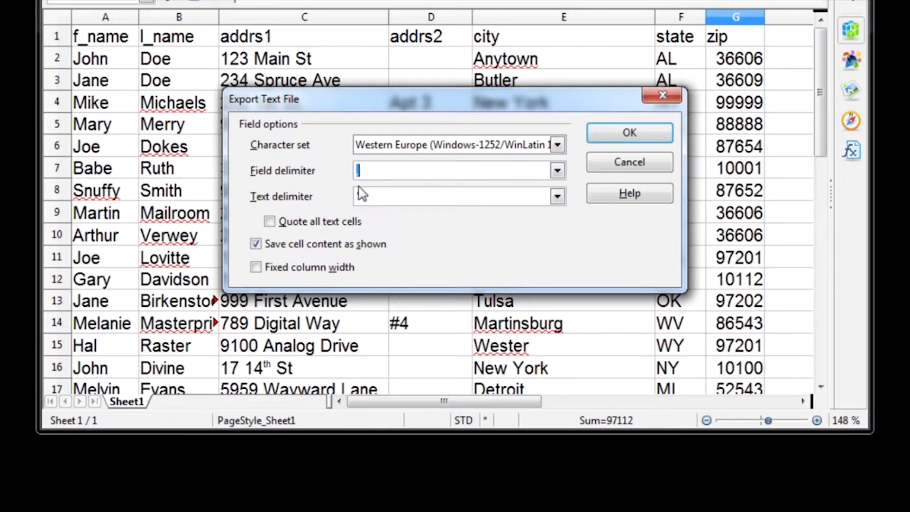
pyautogui.click(614, 147)
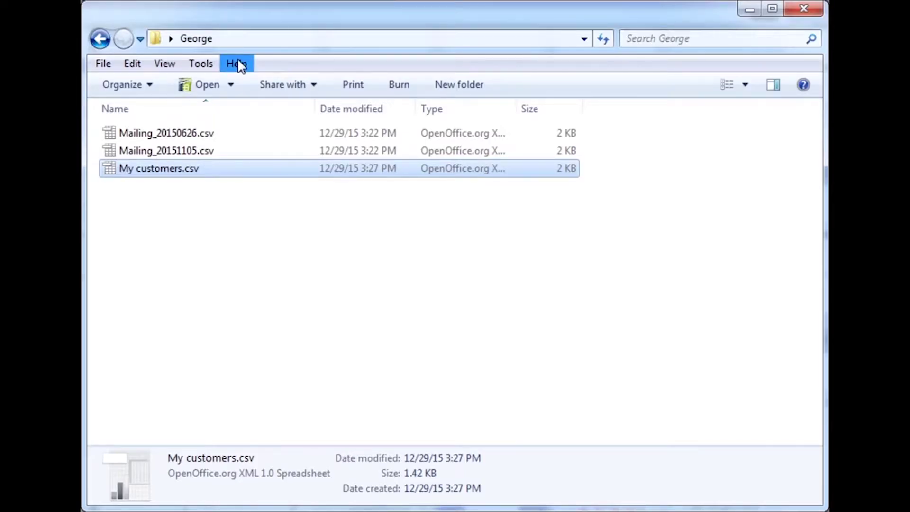
# Step: Open My customers.csv with Notepad to inspect its comma-separated text
pyautogui.rightClick(140, 172)
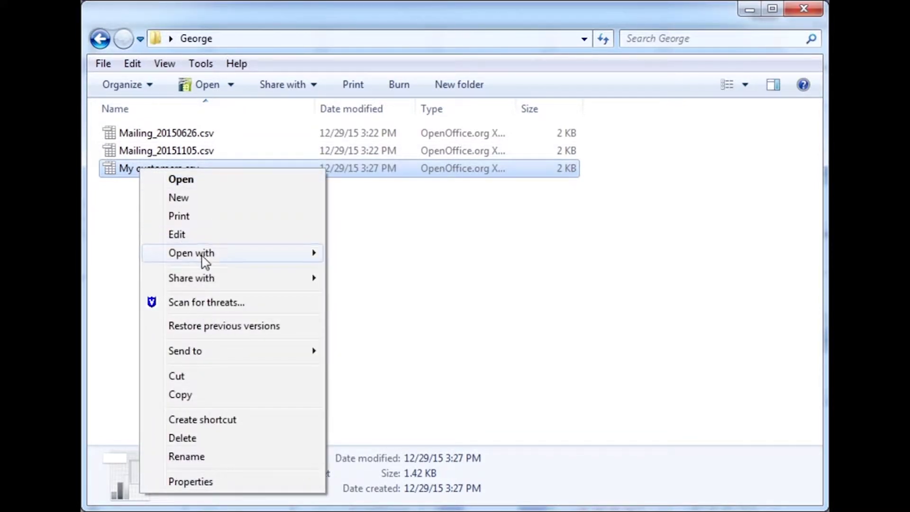
pyautogui.moveTo(205, 258)
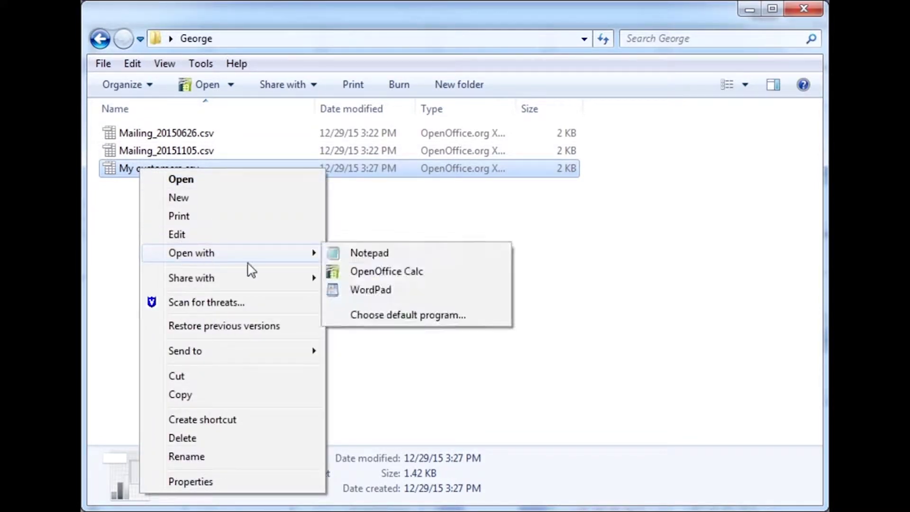
pyautogui.click(362, 256)
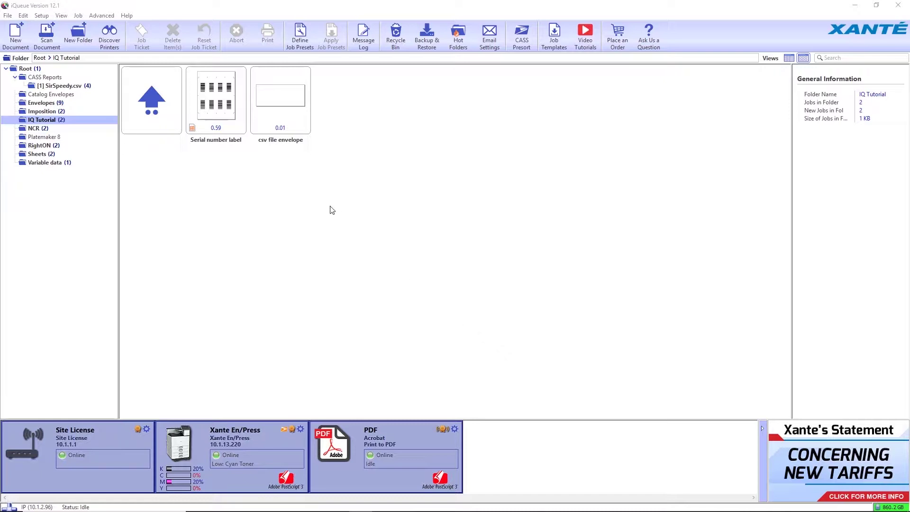
# Step: Add a Variable Data add-on to the csv file envelope job ticket
pyautogui.click(291, 96)
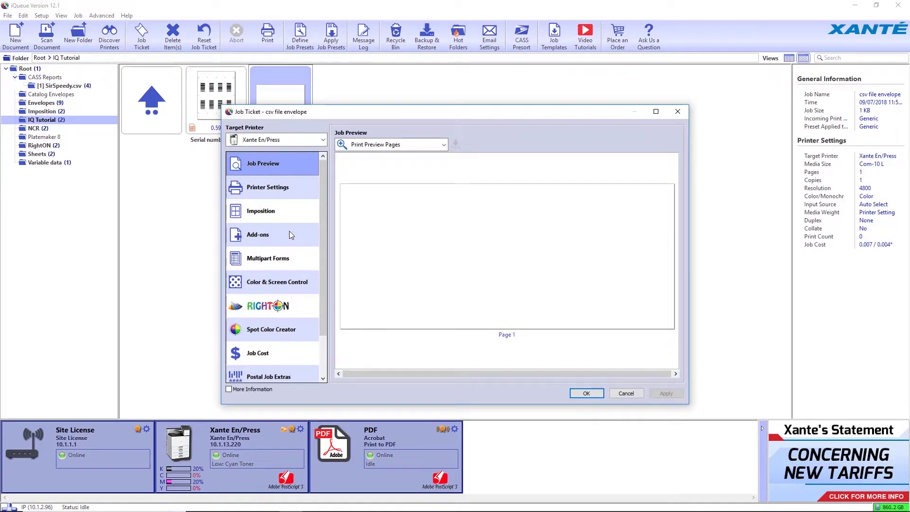
pyautogui.click(290, 235)
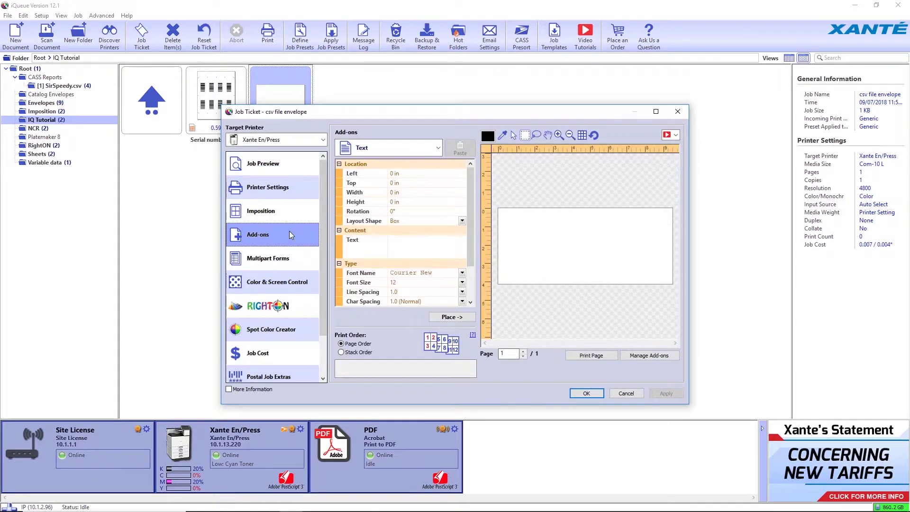
pyautogui.click(437, 150)
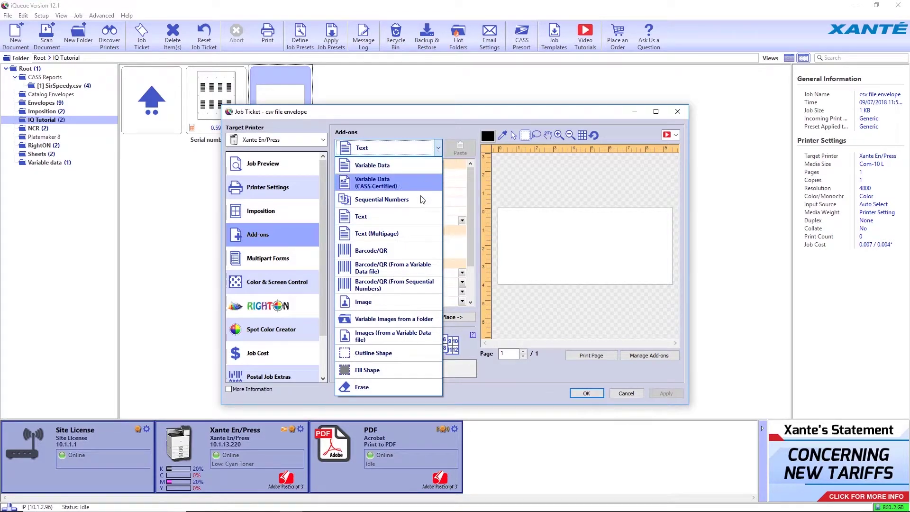
pyautogui.click(405, 166)
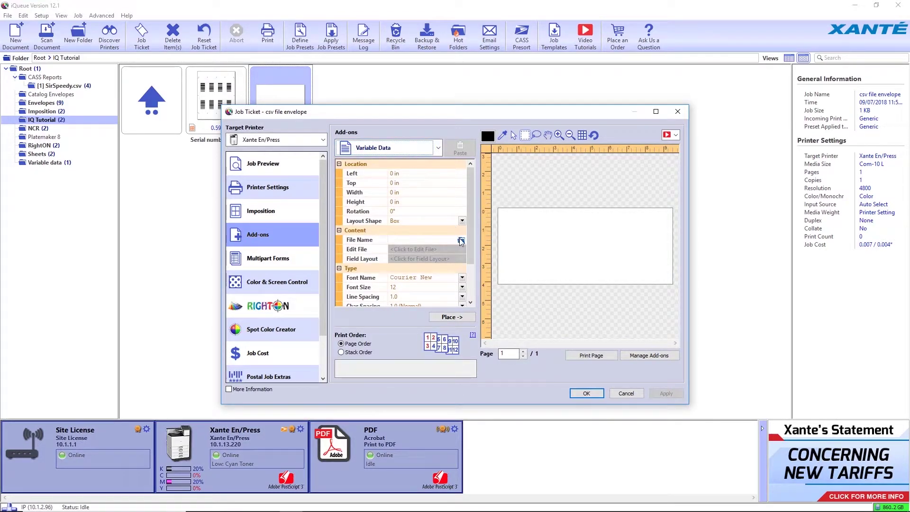
# Step: Load Address+IMB - Copy.csv as the variable data source file
pyautogui.click(461, 241)
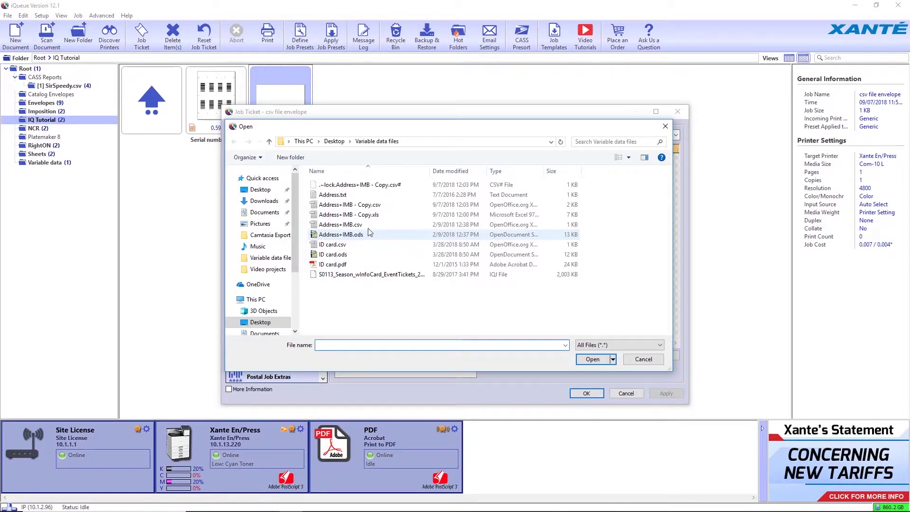
pyautogui.click(343, 225)
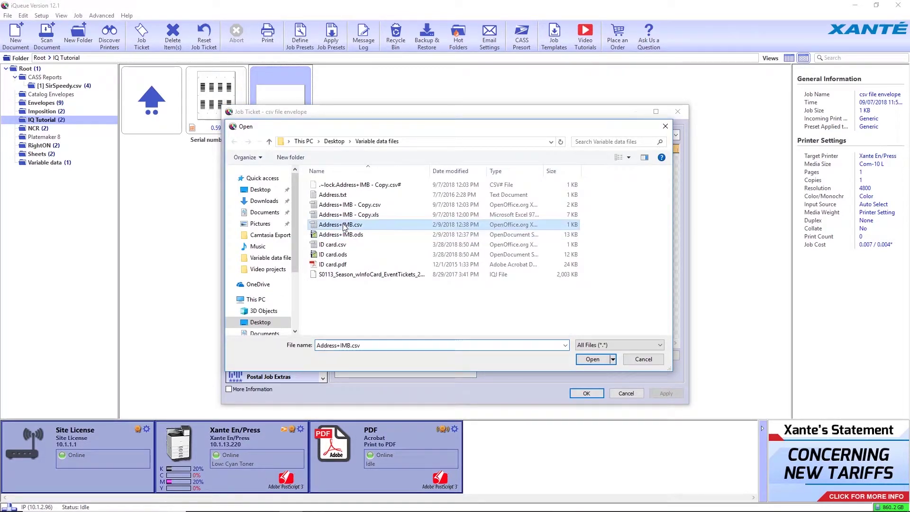
pyautogui.click(591, 360)
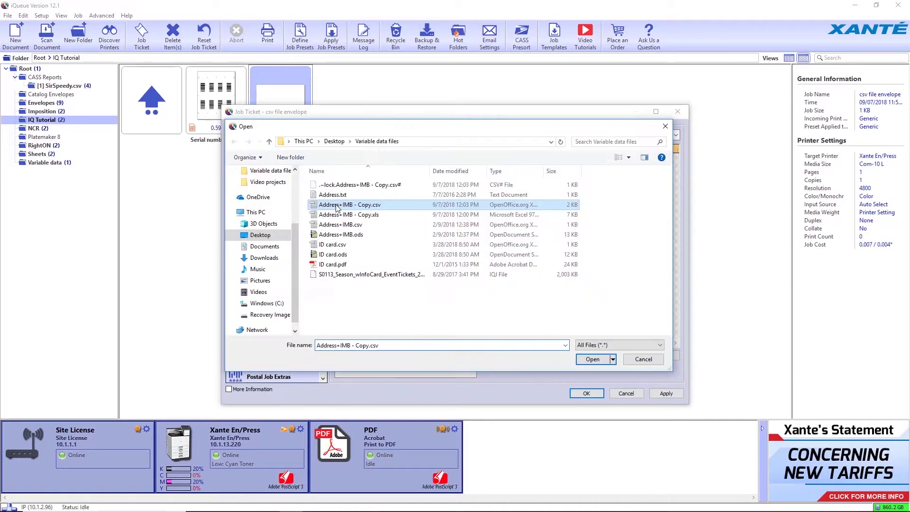
pyautogui.click(590, 361)
pyautogui.click(588, 359)
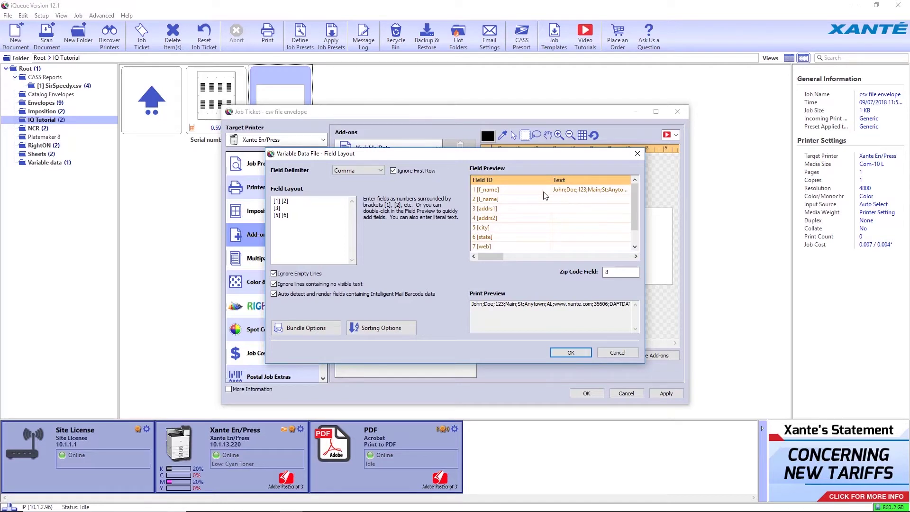
# Step: Set the field delimiter to Semicolon, accept the layout, and place the address block on the envelope
pyautogui.click(380, 171)
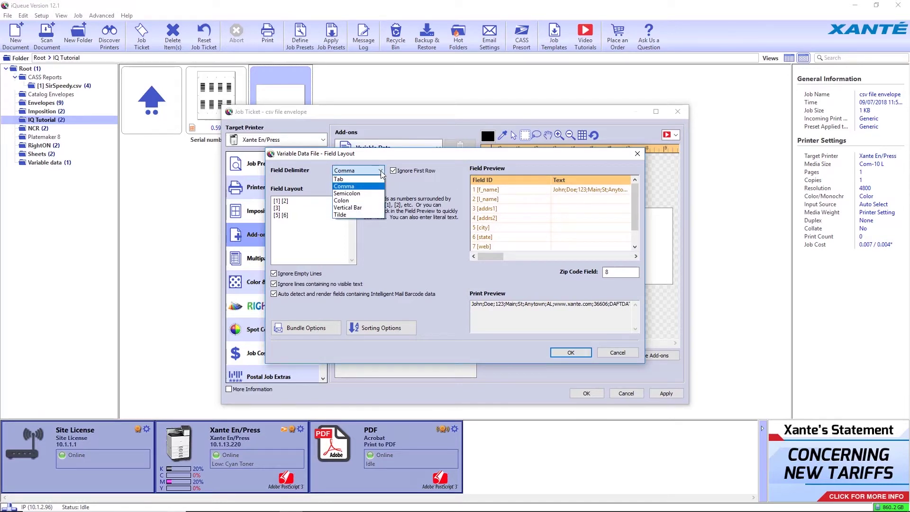
pyautogui.click(369, 195)
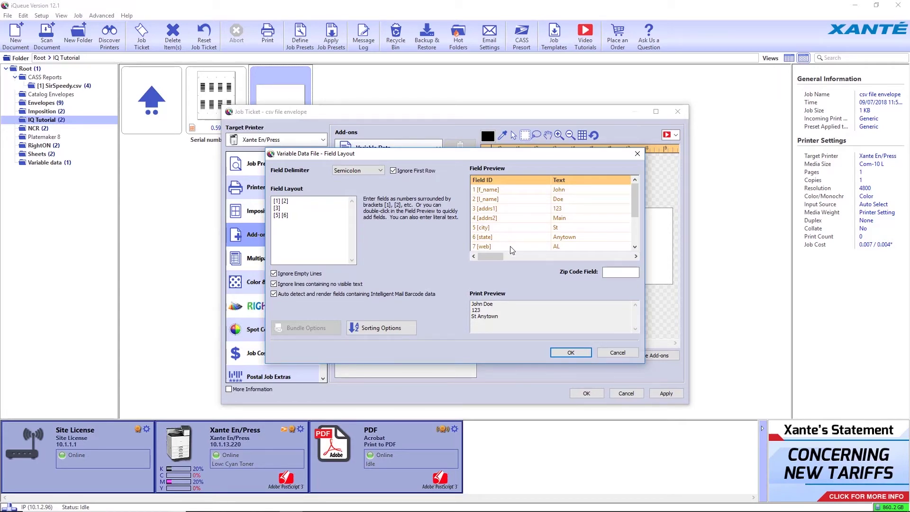
pyautogui.click(569, 352)
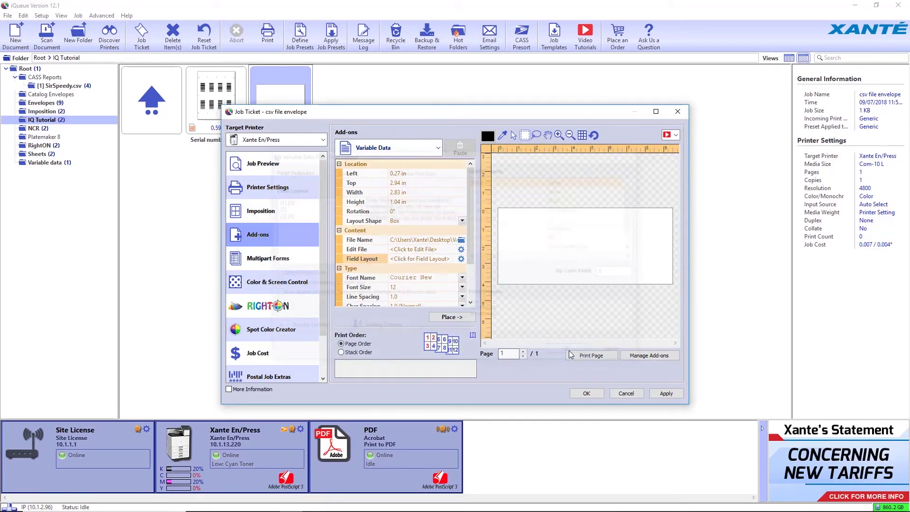
pyautogui.click(452, 318)
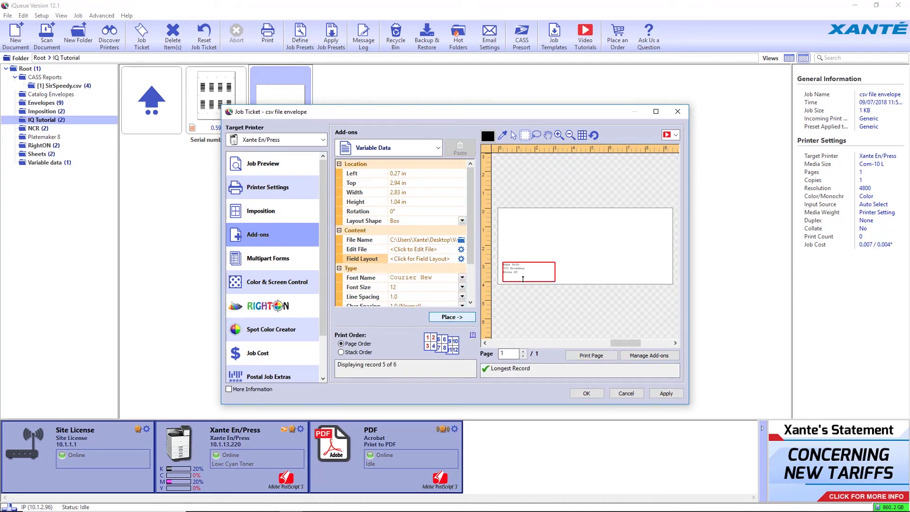